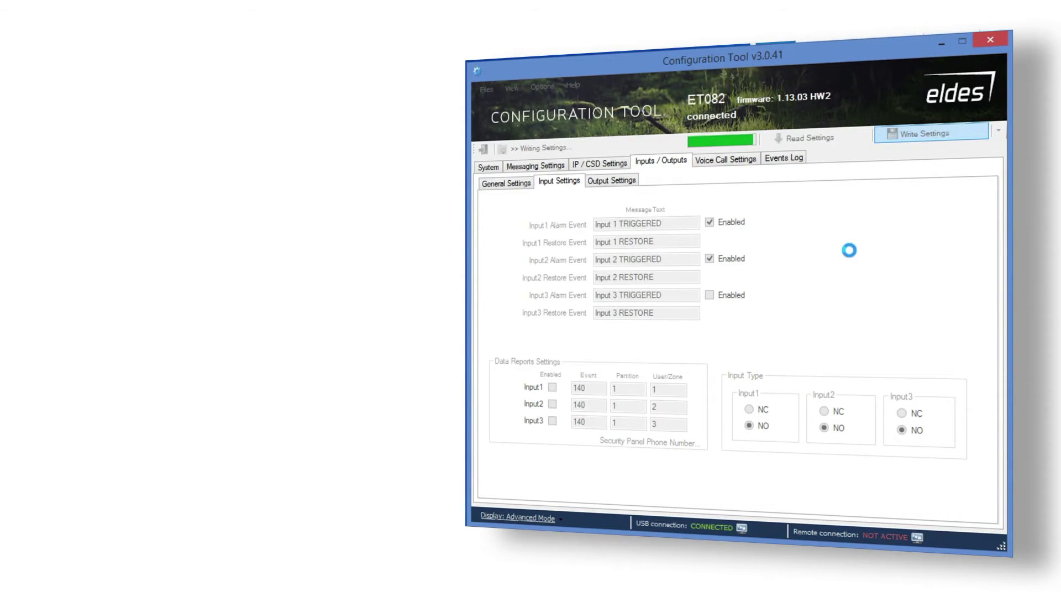
Enable Input1 and Input2 data reports with event 140, partition 1, and user/zones 1 and 2.
left_click(553, 387)
left_click(553, 404)
double_click(582, 388)
double_click(582, 404)
double_click(613, 389)
double_click(611, 407)
double_click(655, 390)
double_click(666, 408)
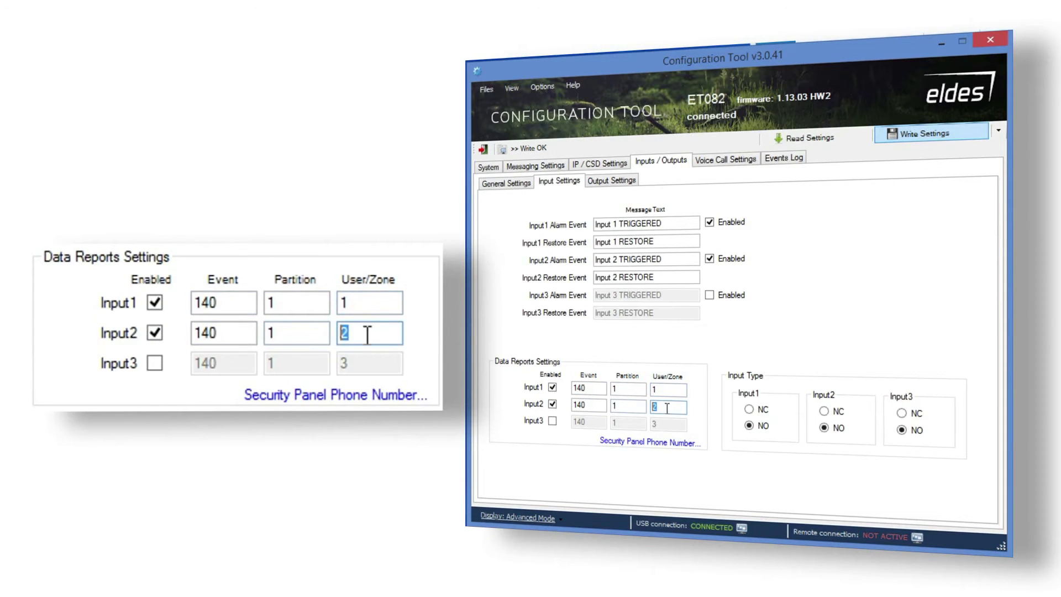
Enable the security panel's MS telephone number and enter the number and panel account.
left_click(682, 440)
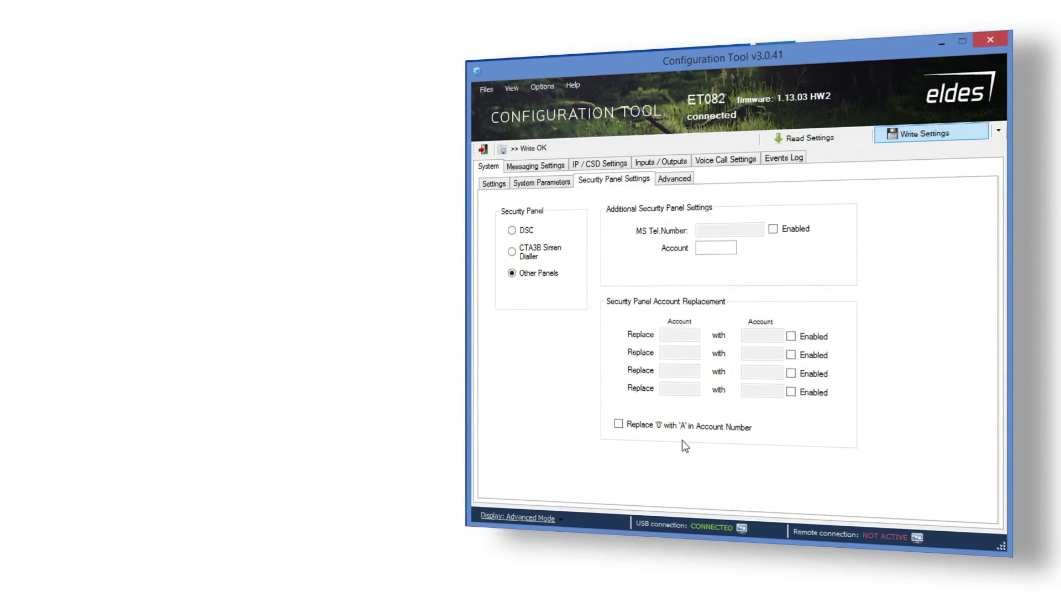
left_click(773, 228)
left_click(756, 233)
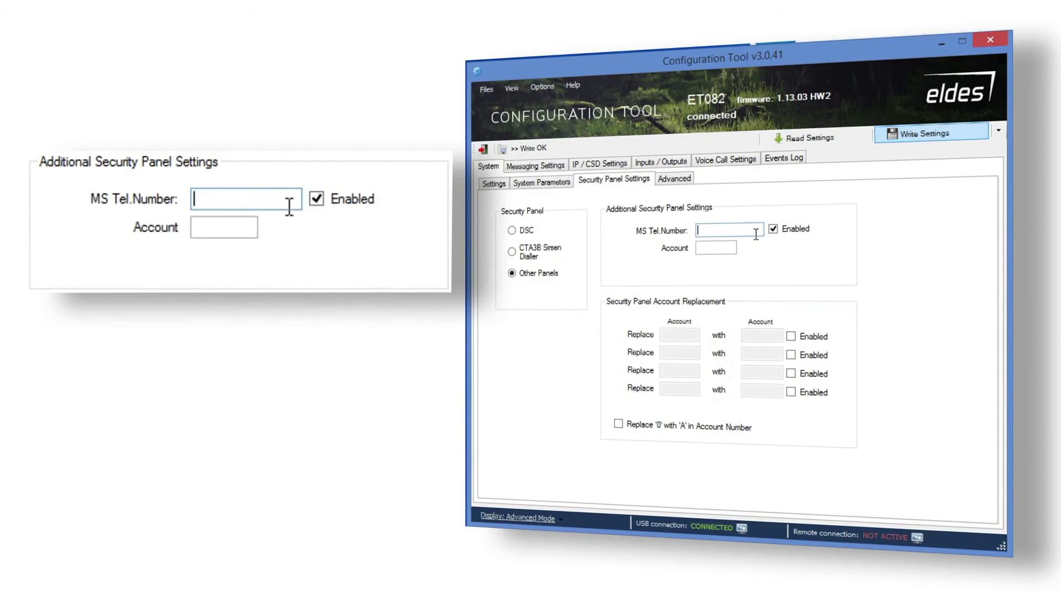
type("+370xxxxxx")
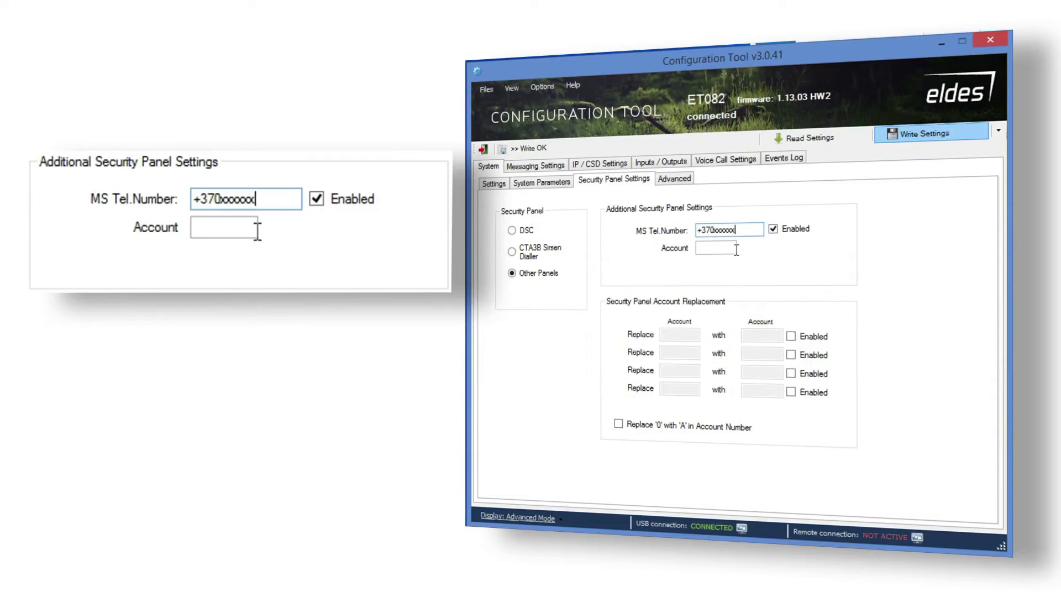
left_click(734, 248)
type("1234")
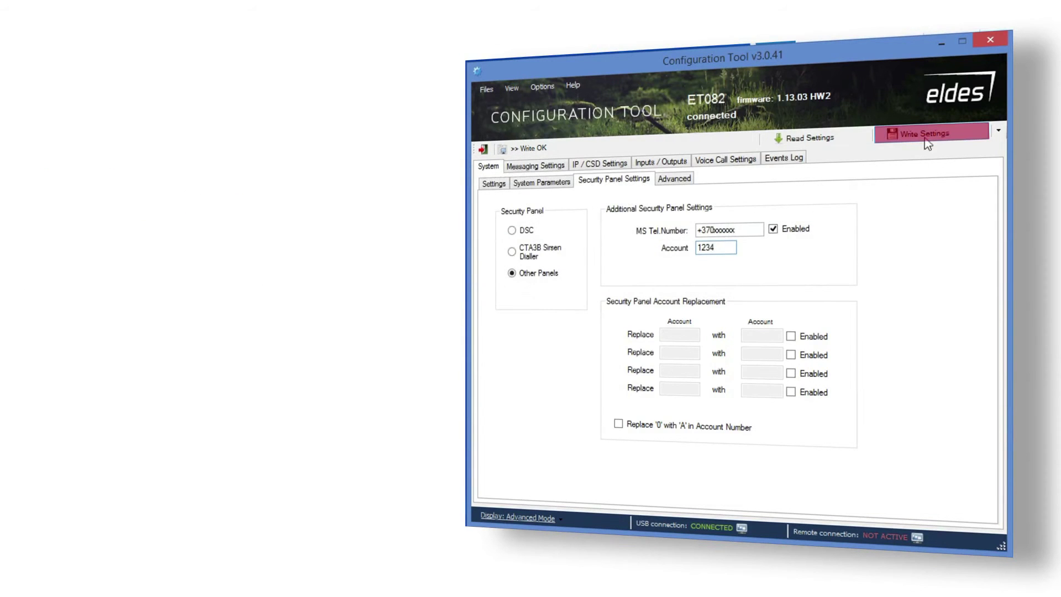
Write the settings to the ET082 using the SMS password, then return to Inputs / Outputs.
left_click(926, 135)
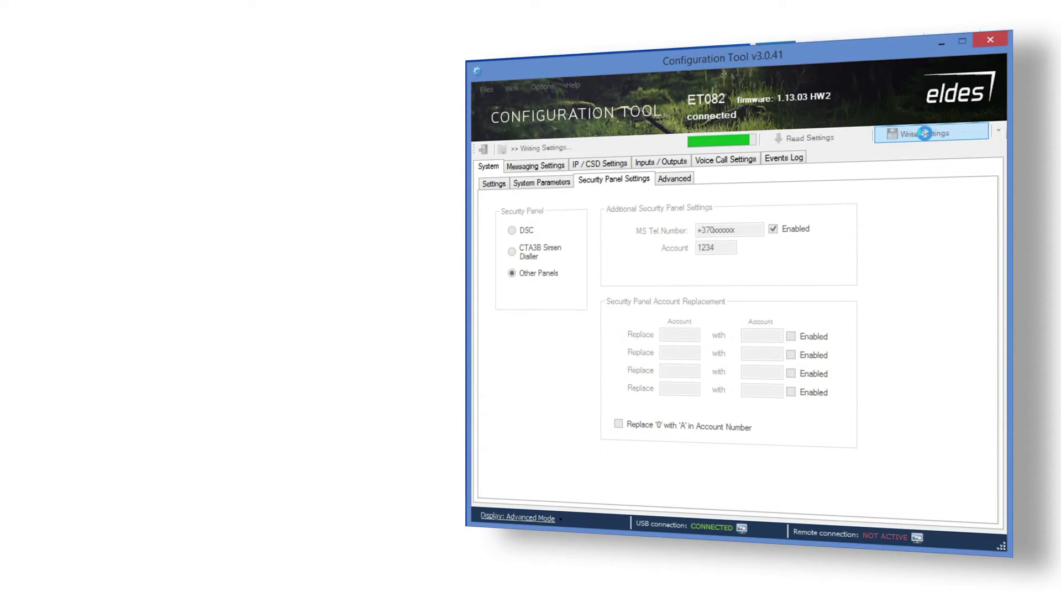
type("1111")
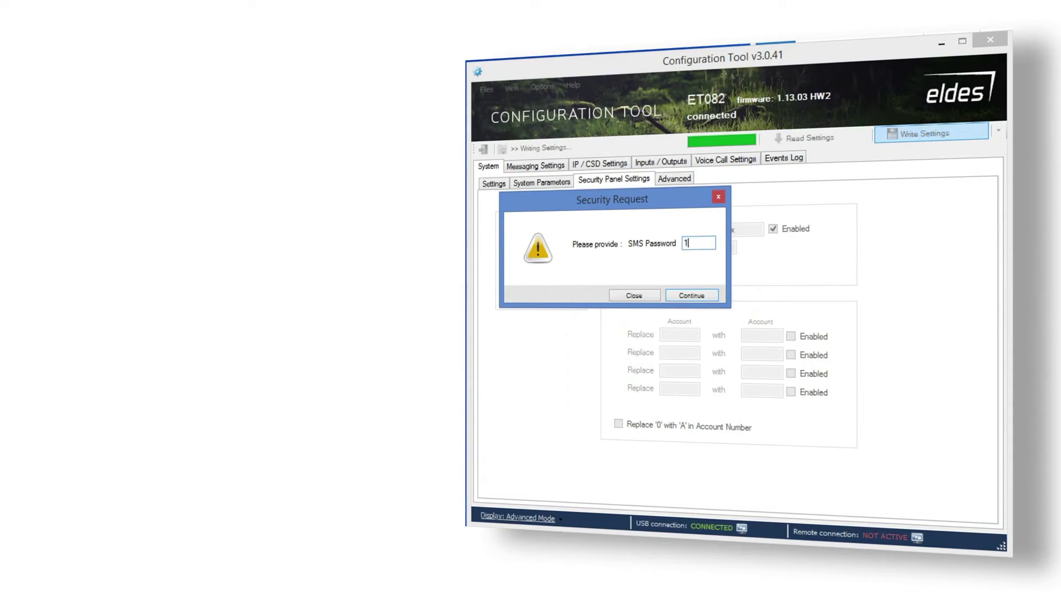
left_click(689, 295)
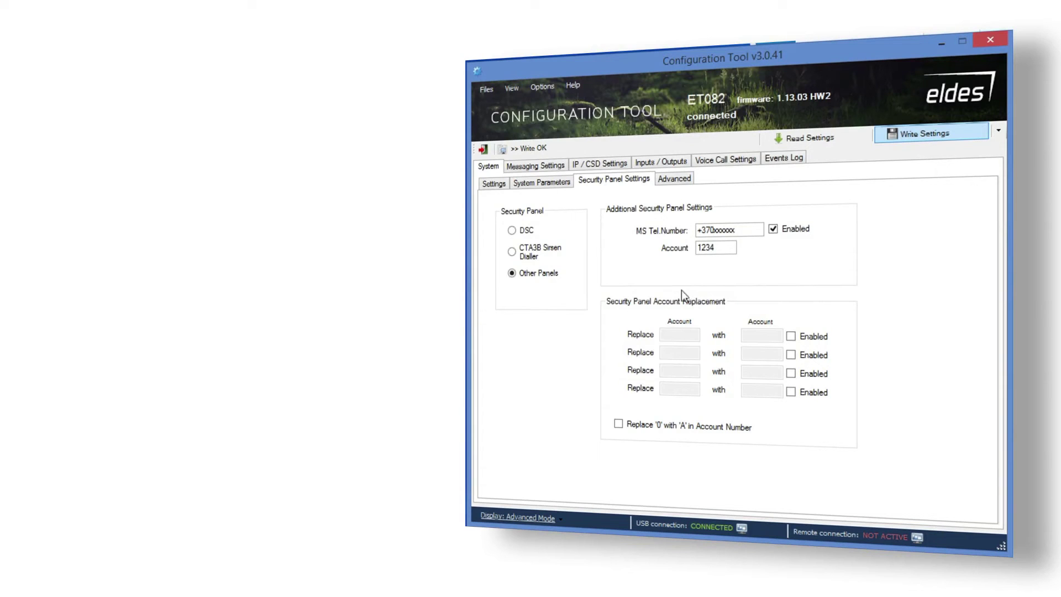
left_click(663, 163)
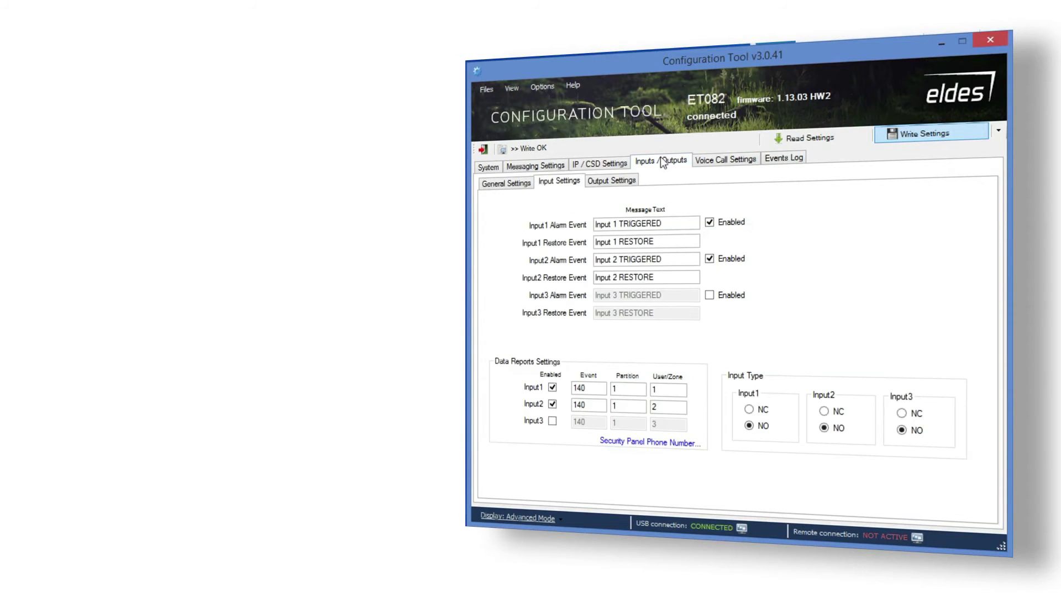
Create output rule 1 triggered by Tel.Line Lost and rule 2 turning output C1 off.
left_click(608, 182)
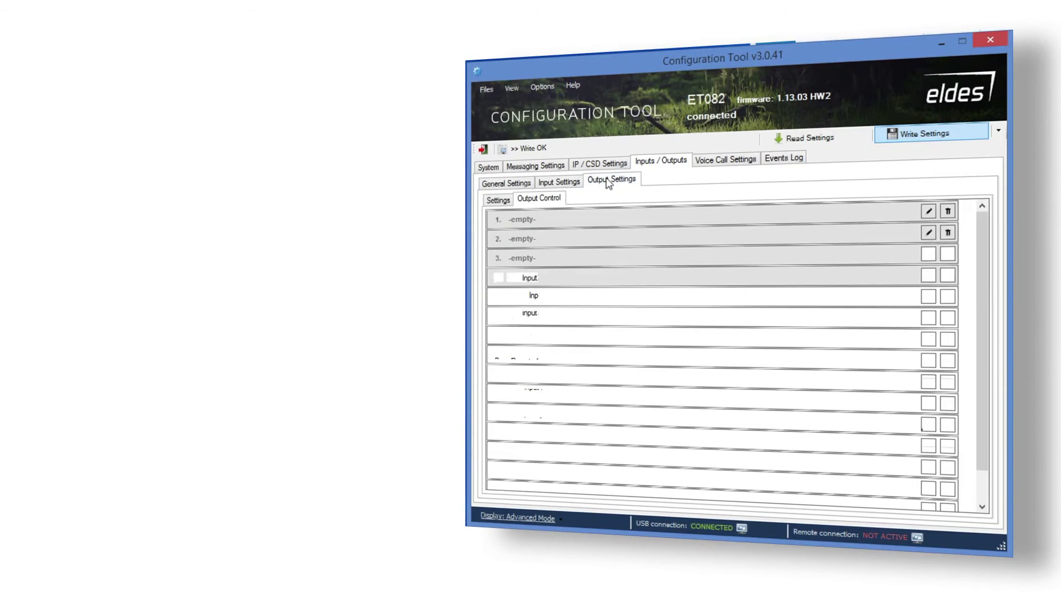
left_click(929, 212)
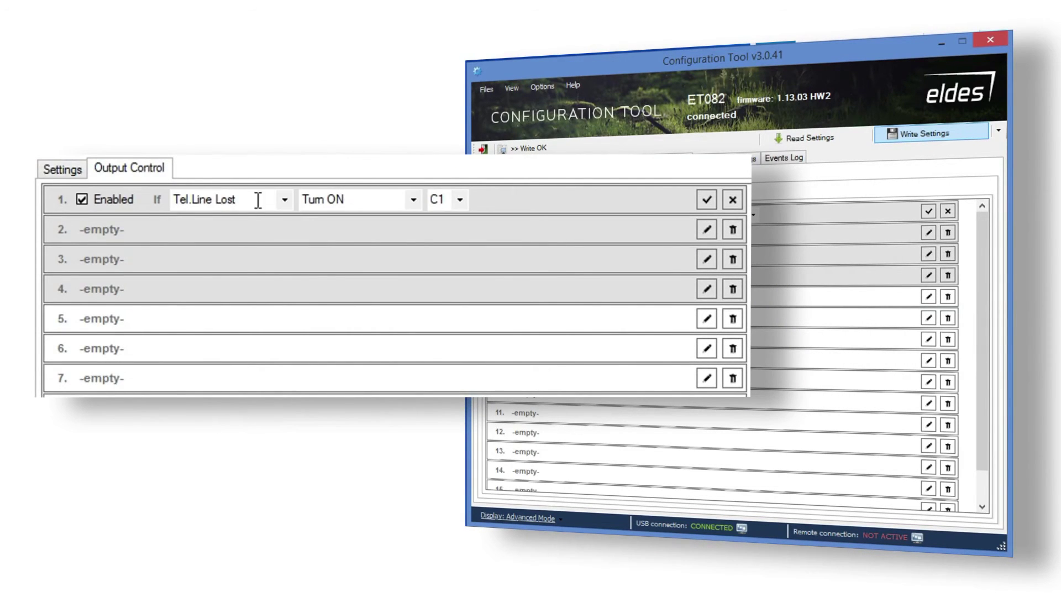
left_click(287, 200)
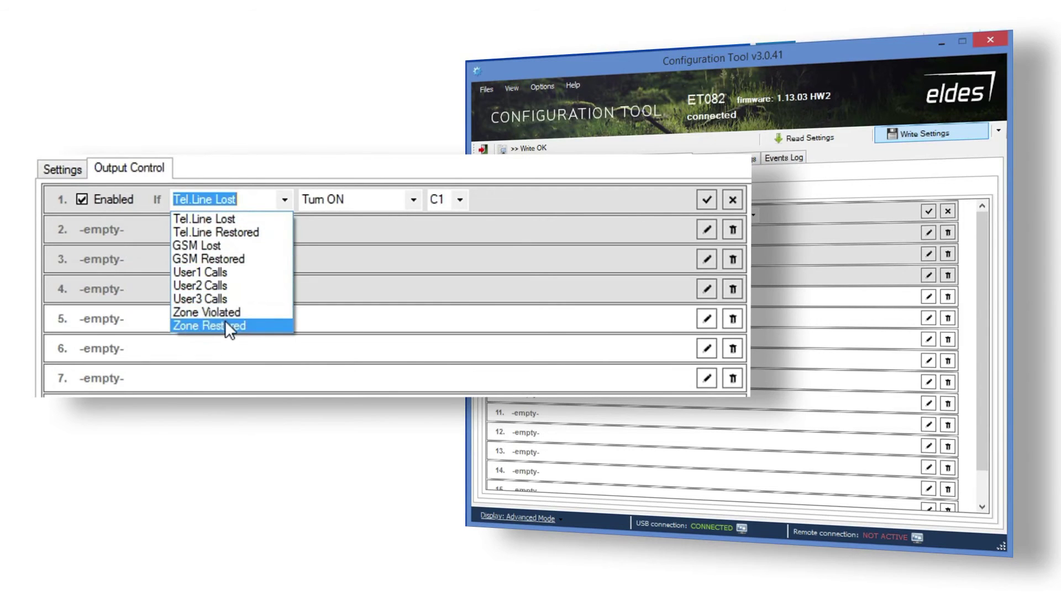
left_click(224, 220)
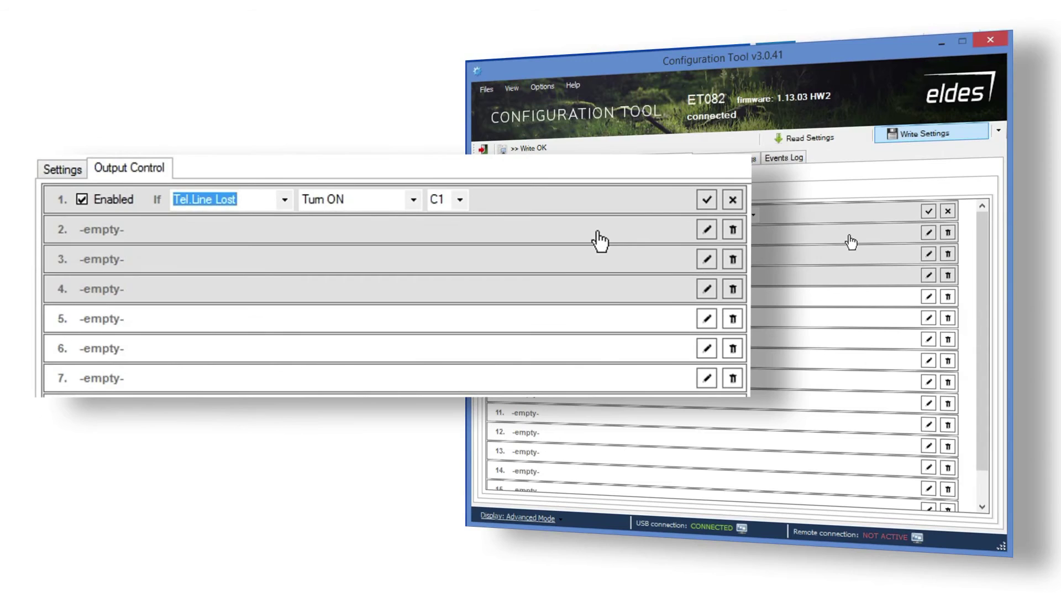
left_click(707, 229)
left_click(234, 229)
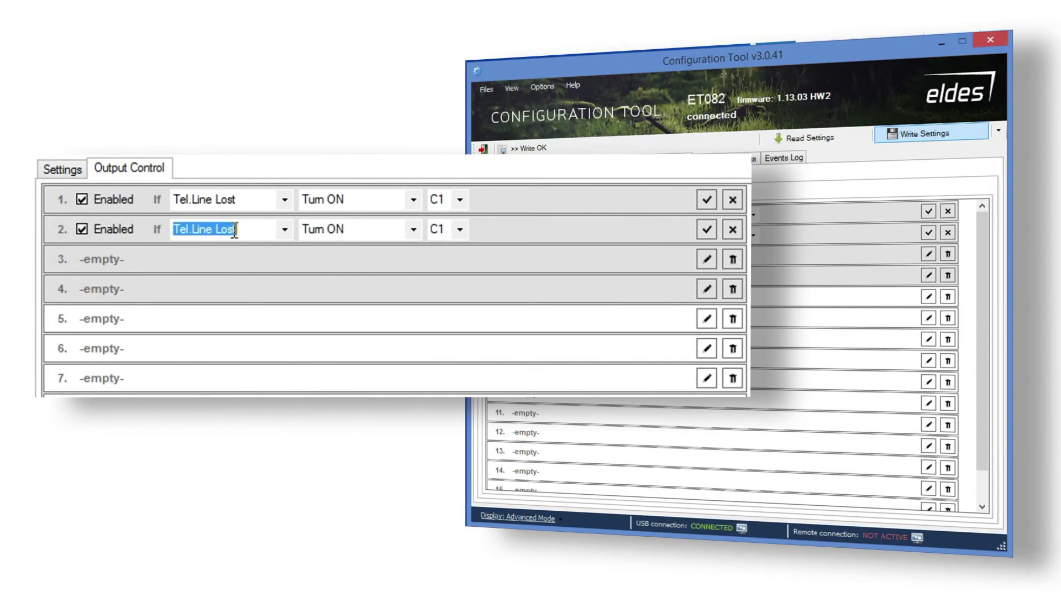
left_click(409, 230)
left_click(415, 229)
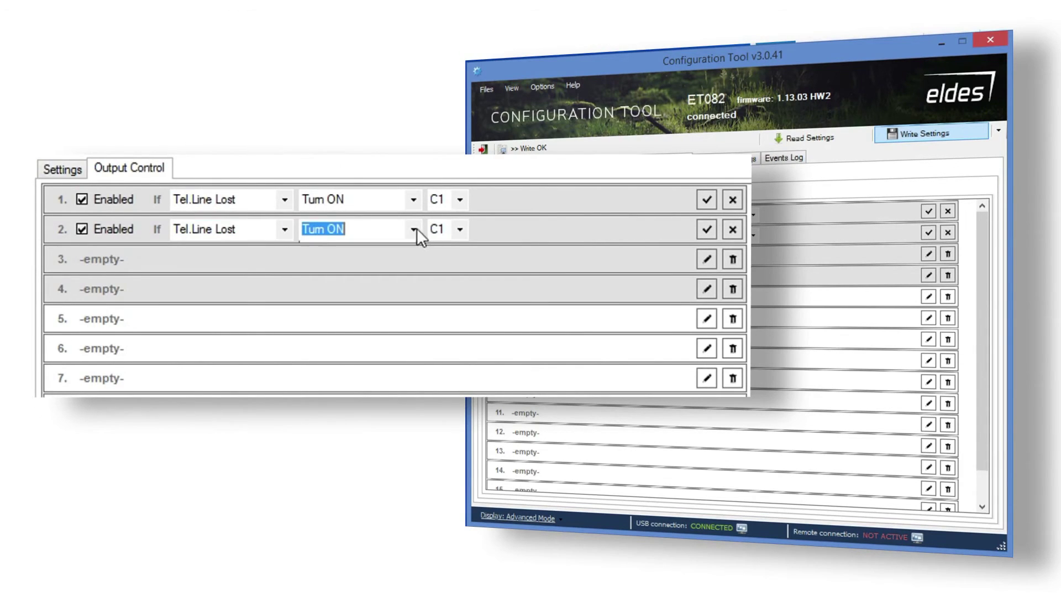
left_click(381, 262)
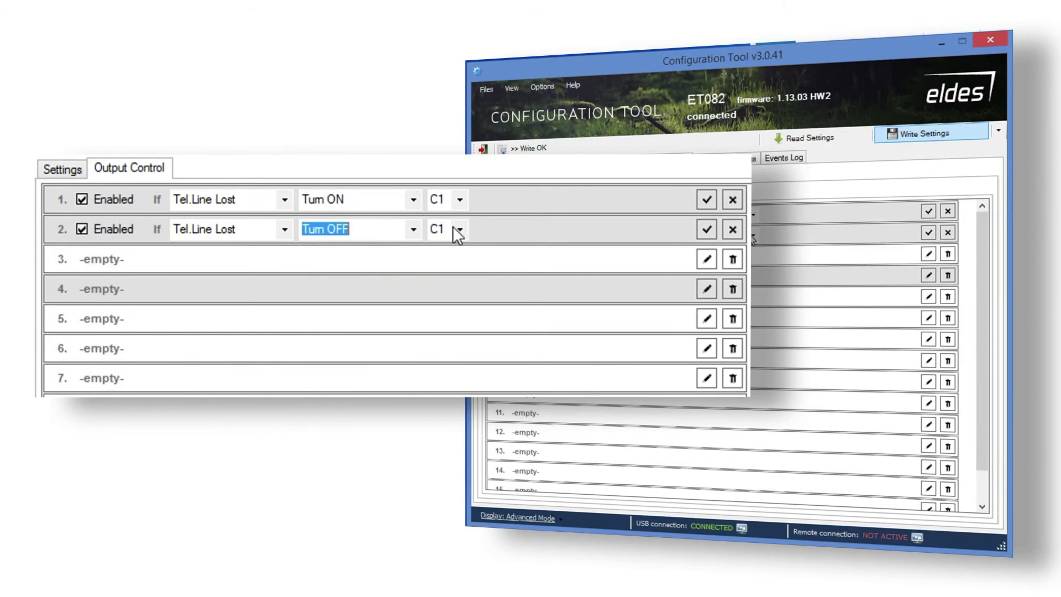
left_click(459, 229)
left_click(455, 246)
Create rules 3 and 4 so a User1 call turns output C2 on and off.
left_click(707, 258)
left_click(283, 260)
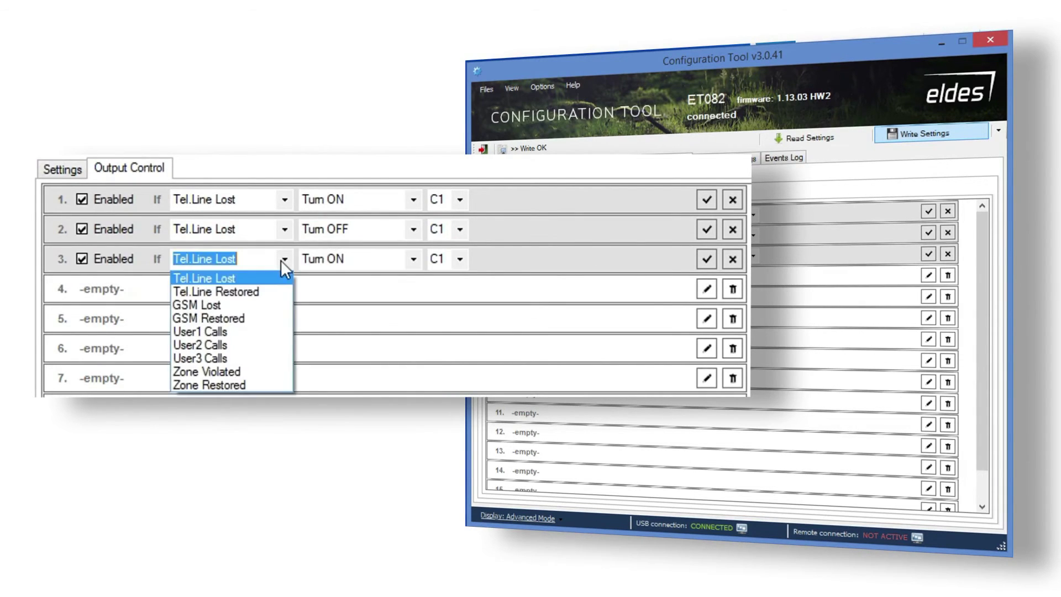
left_click(253, 330)
left_click(456, 260)
left_click(449, 286)
left_click(707, 289)
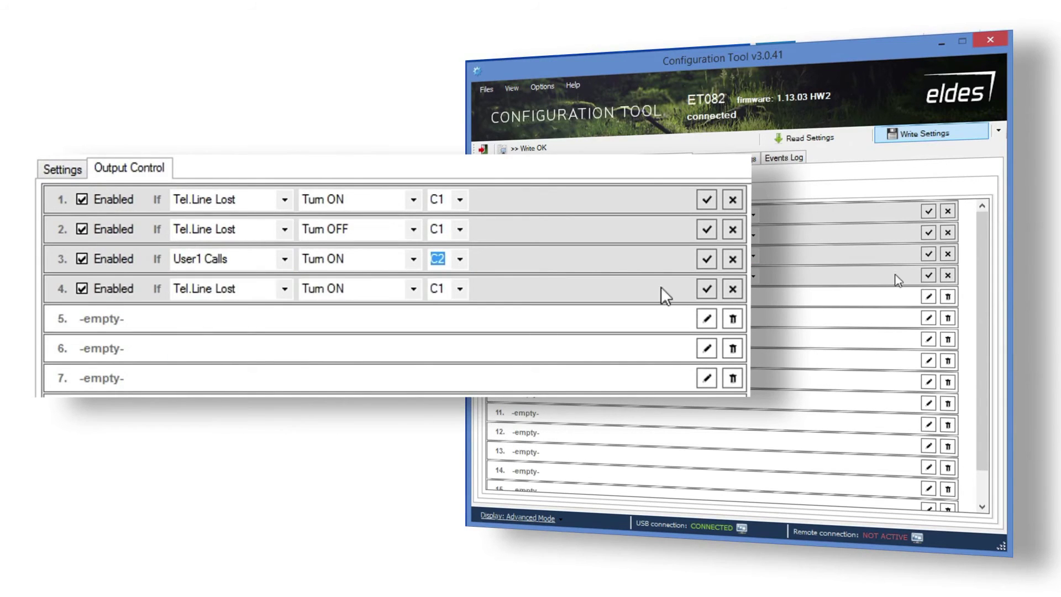
left_click(281, 287)
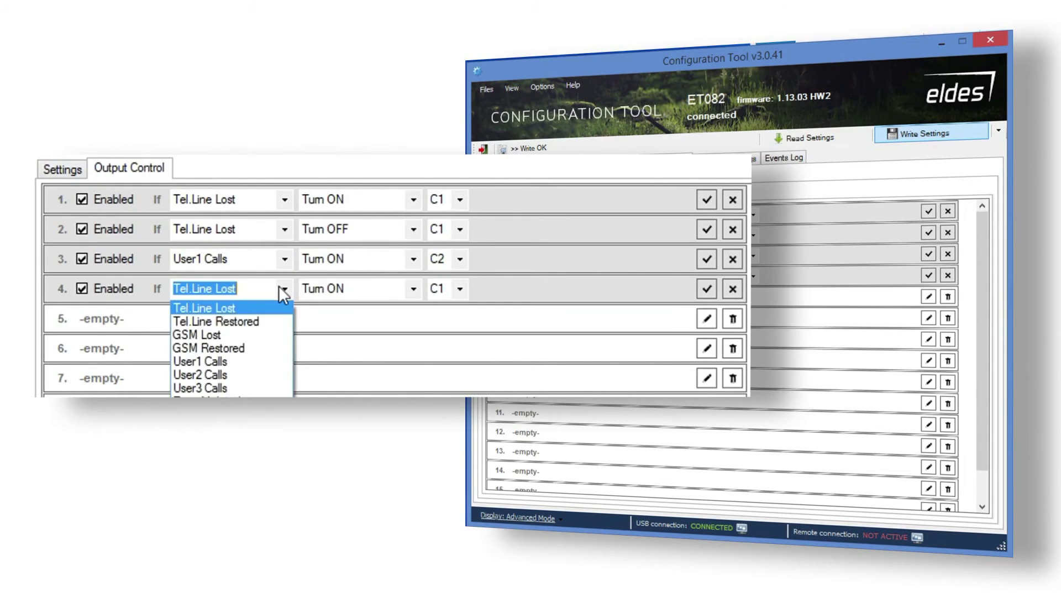
left_click(249, 362)
left_click(414, 288)
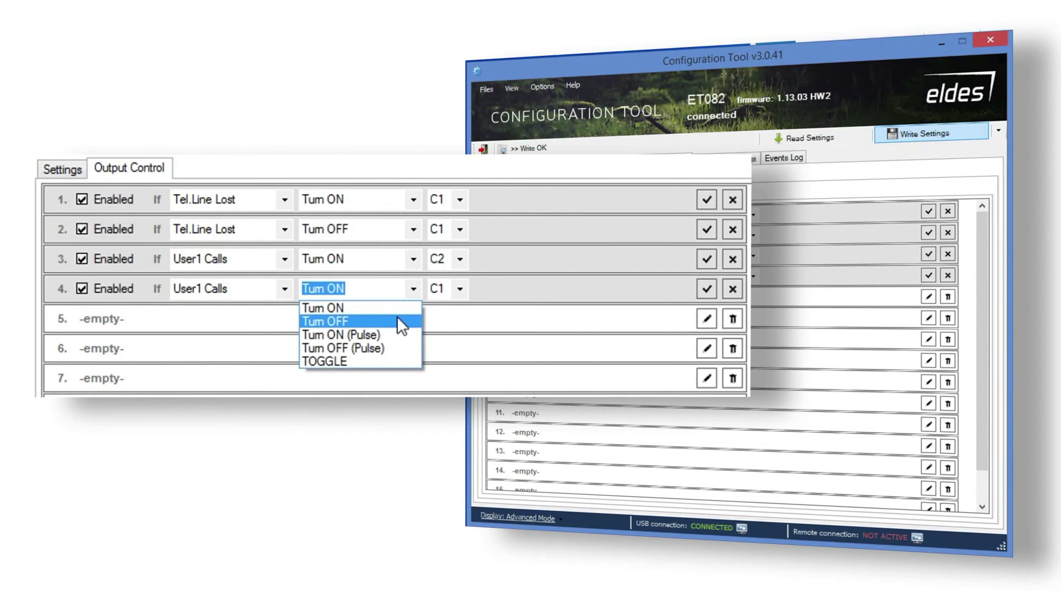
left_click(397, 320)
left_click(459, 289)
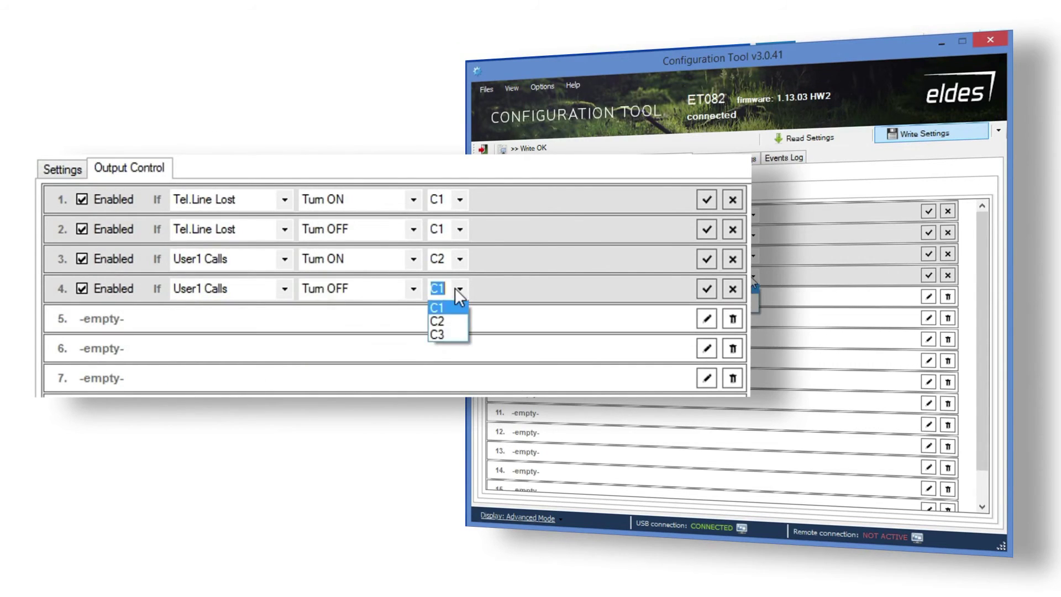
left_click(454, 322)
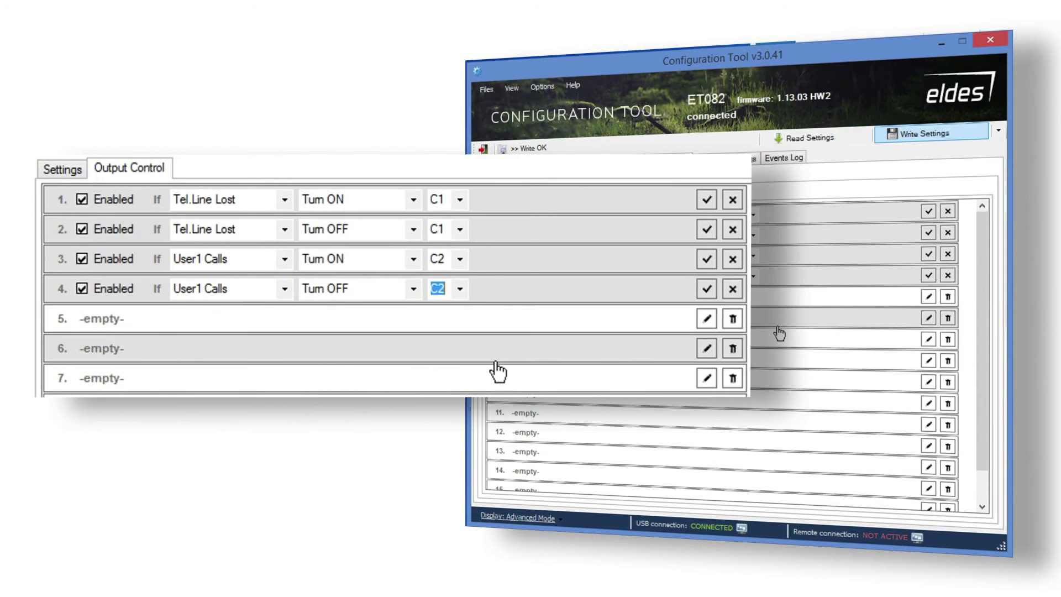
Confirm all four output rules and write them to the device with the SMS password.
left_click(706, 199)
left_click(706, 229)
left_click(707, 258)
left_click(707, 288)
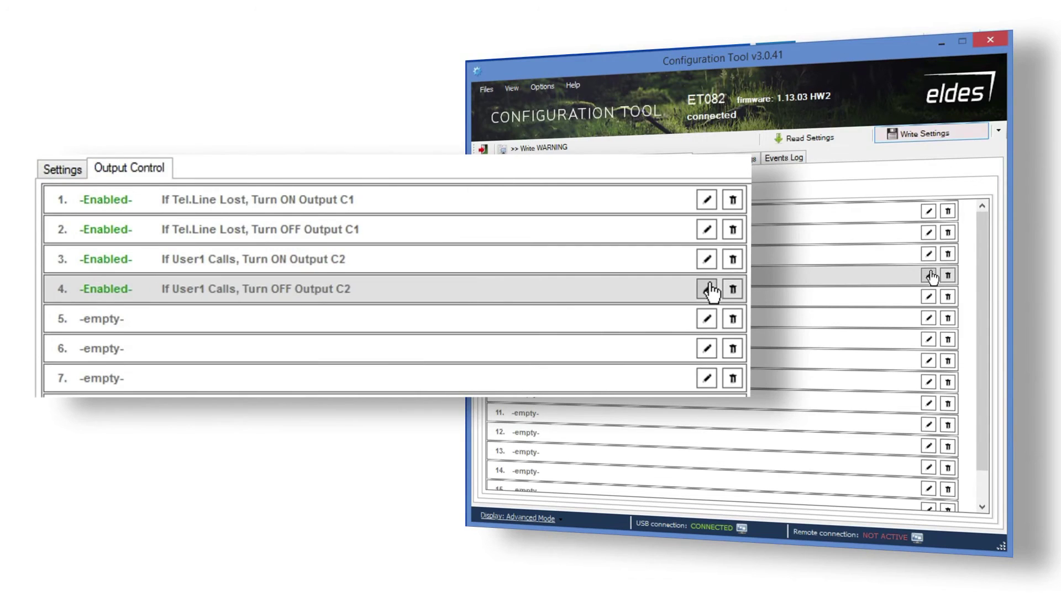
left_click(927, 132)
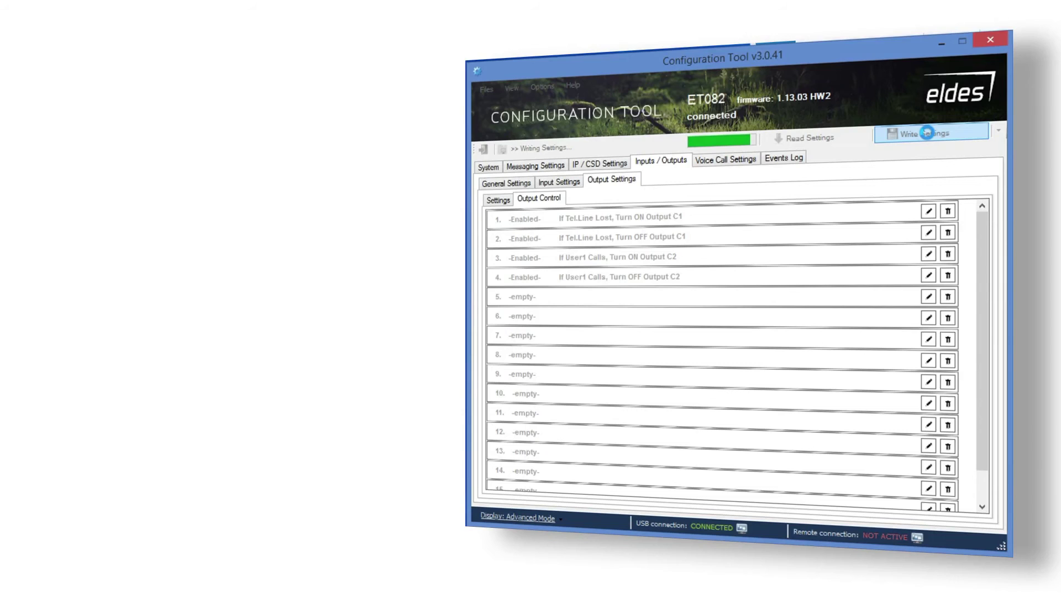
type("1111")
left_click(711, 295)
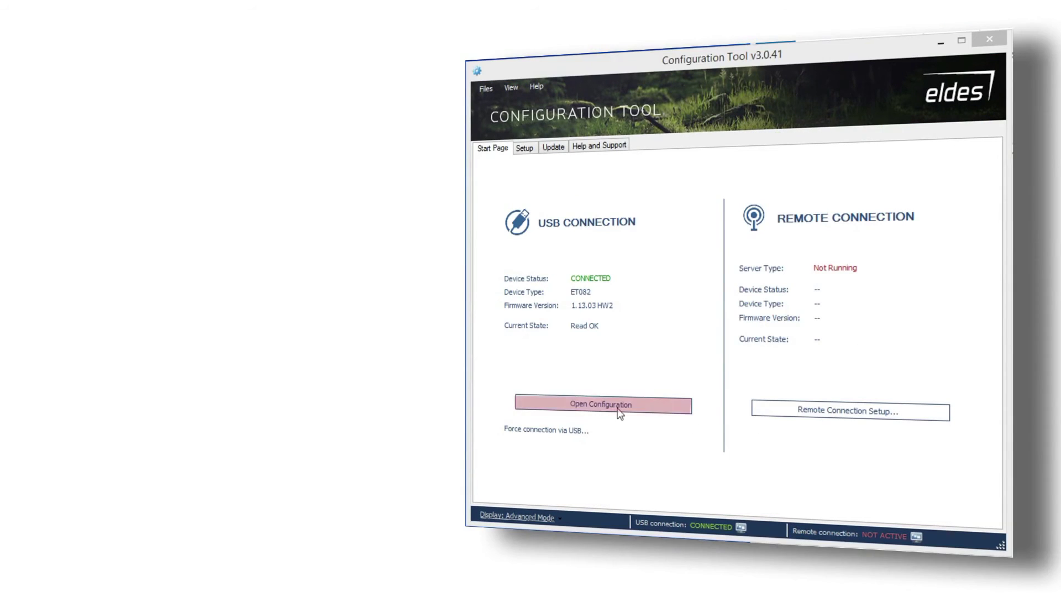
Enable SMS notification of PSTN Loss and Restore events under PSTN Line Data Reports.
left_click(619, 414)
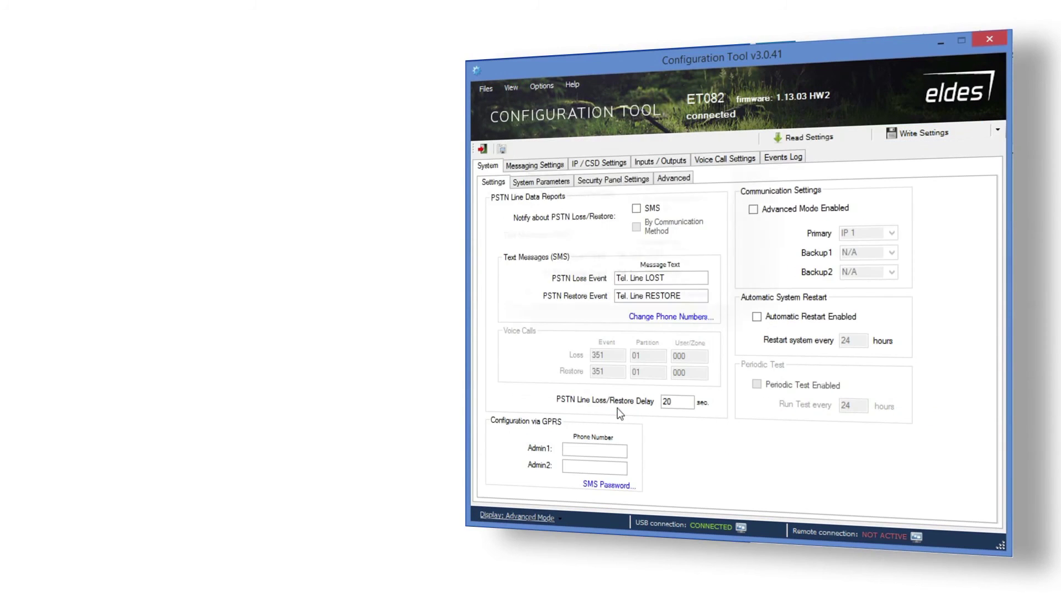
left_click(638, 210)
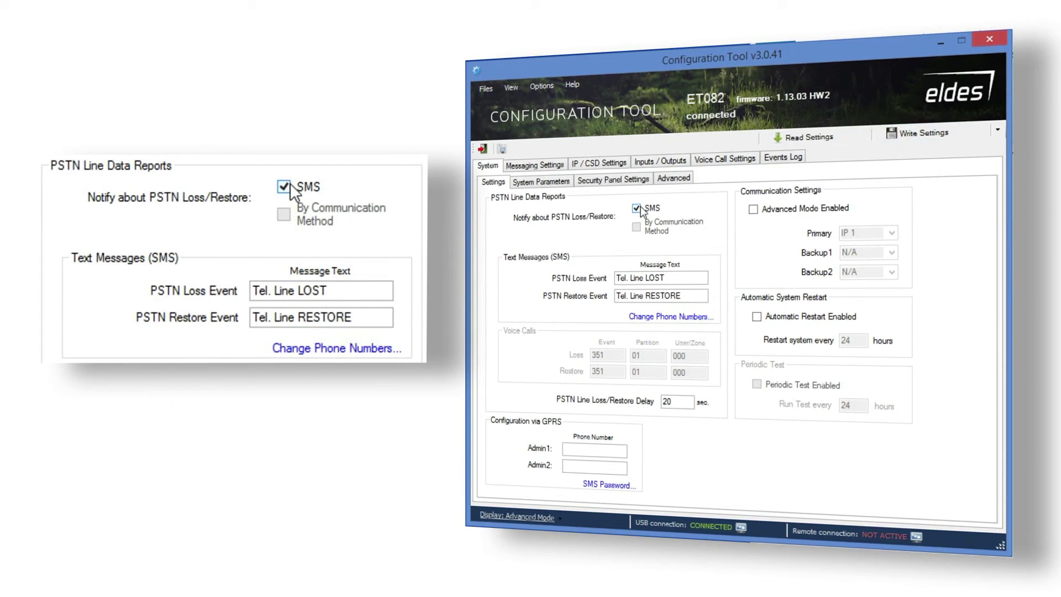
left_click_drag(673, 278, 615, 278)
left_click_drag(682, 293, 612, 298)
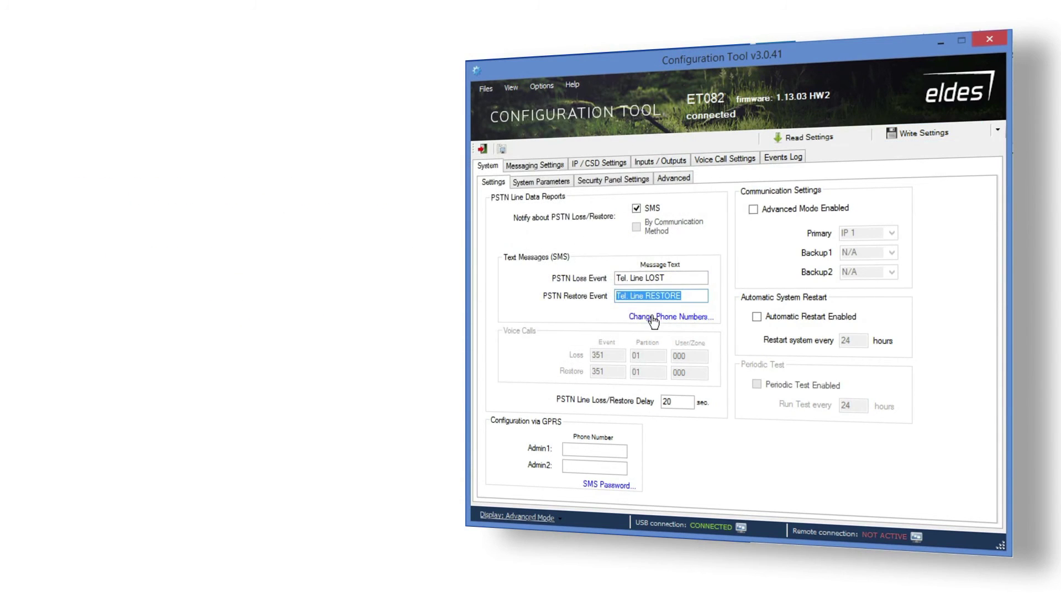
Enter User1's phone number and write the settings to the ET082.
left_click(653, 317)
left_click(607, 242)
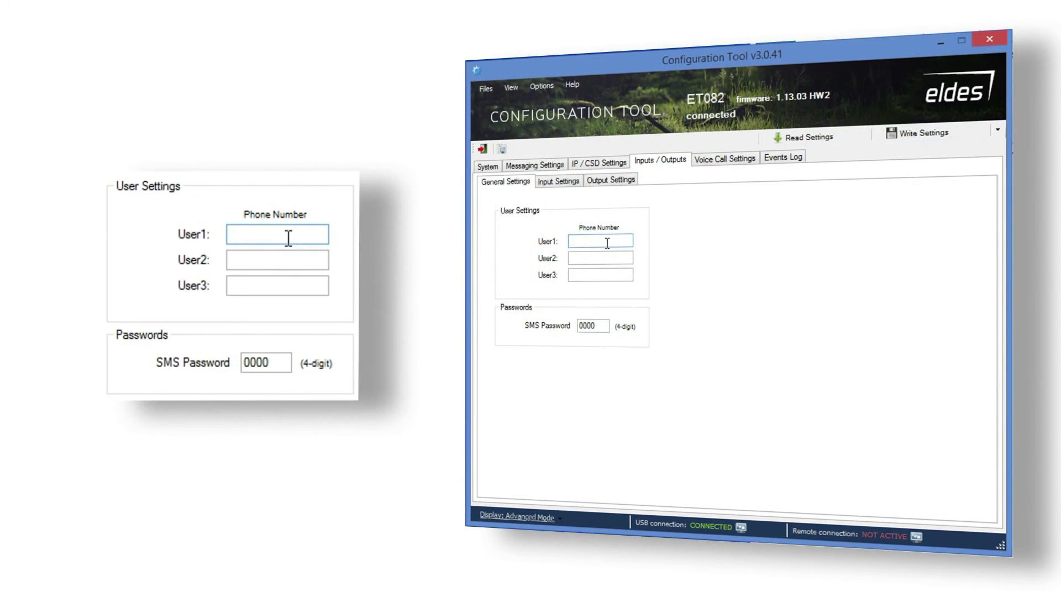
type("+370XXXXXXXX")
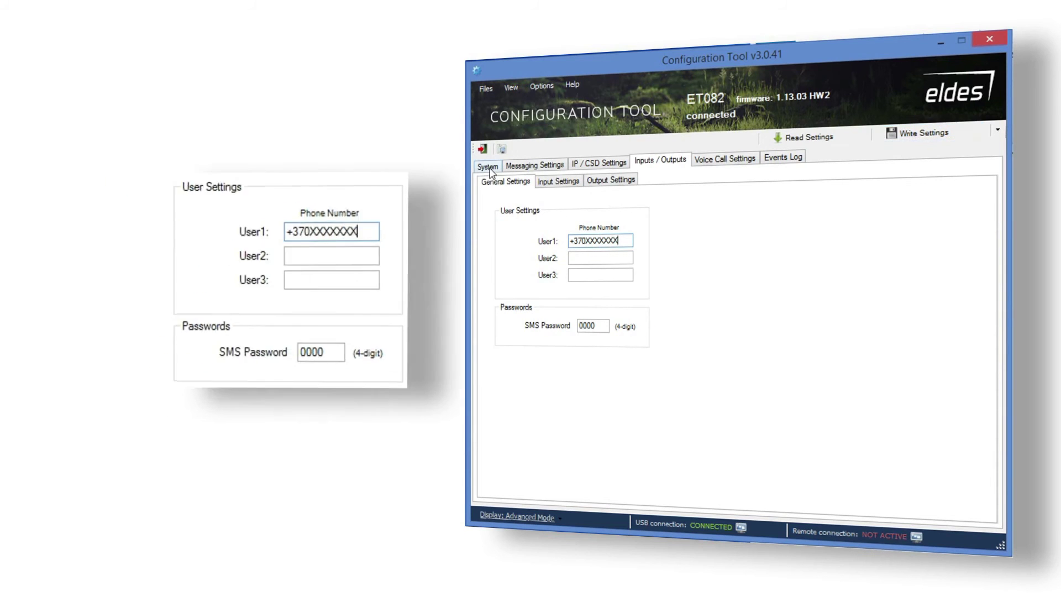
left_click(488, 168)
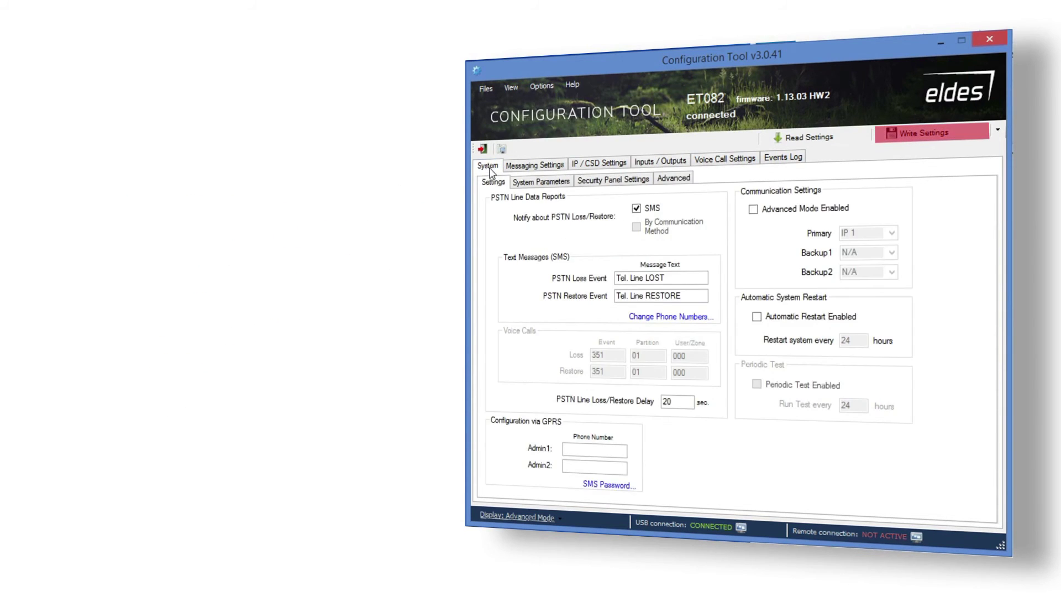
left_click(949, 125)
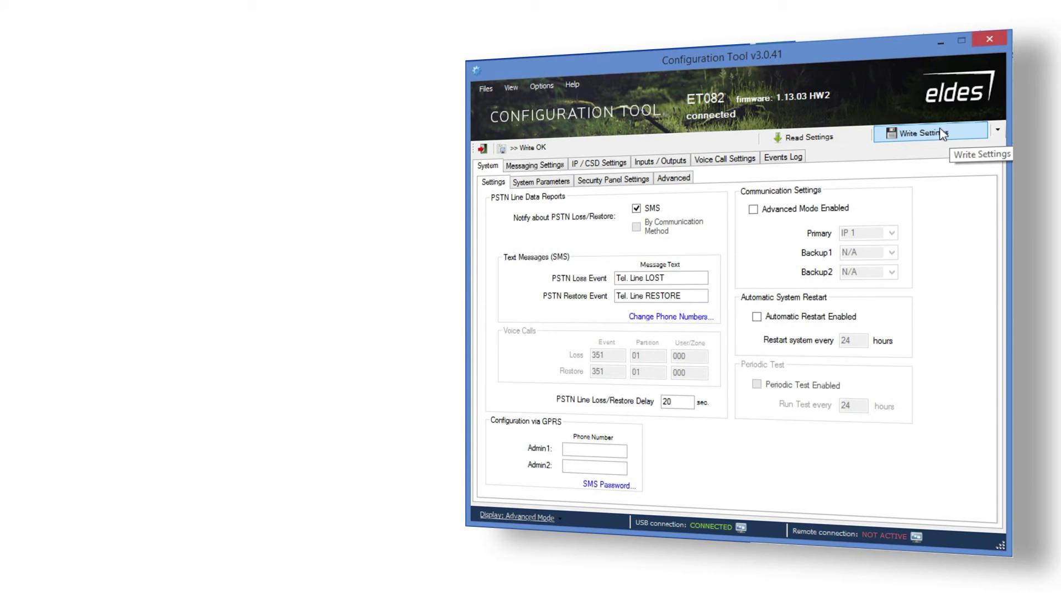
Enable Advanced Mode and By Communication Method PSTN reporting with 351 codes, and write to the device.
left_click(758, 208)
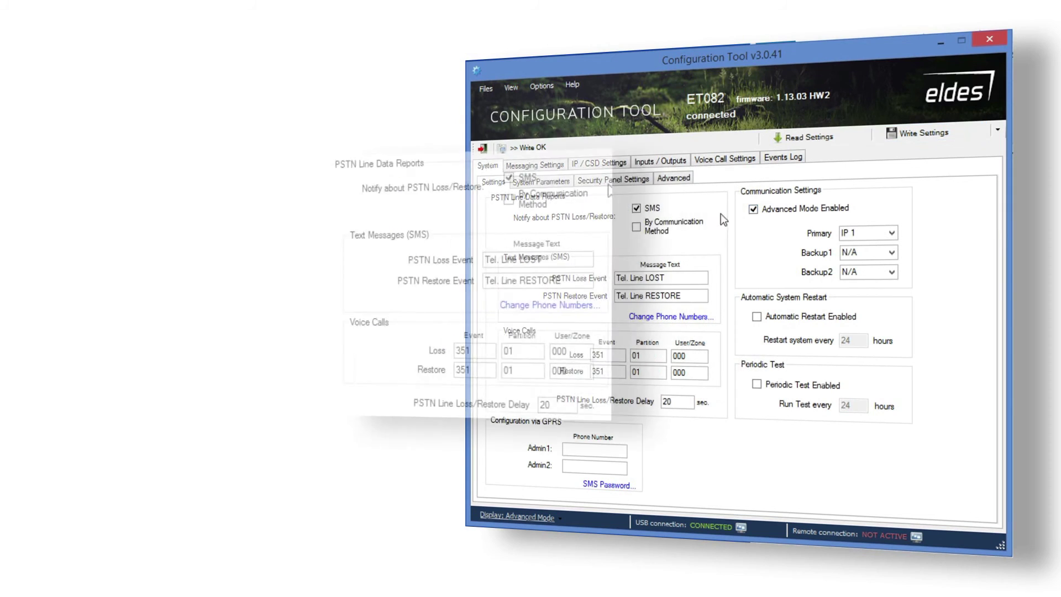
left_click(639, 227)
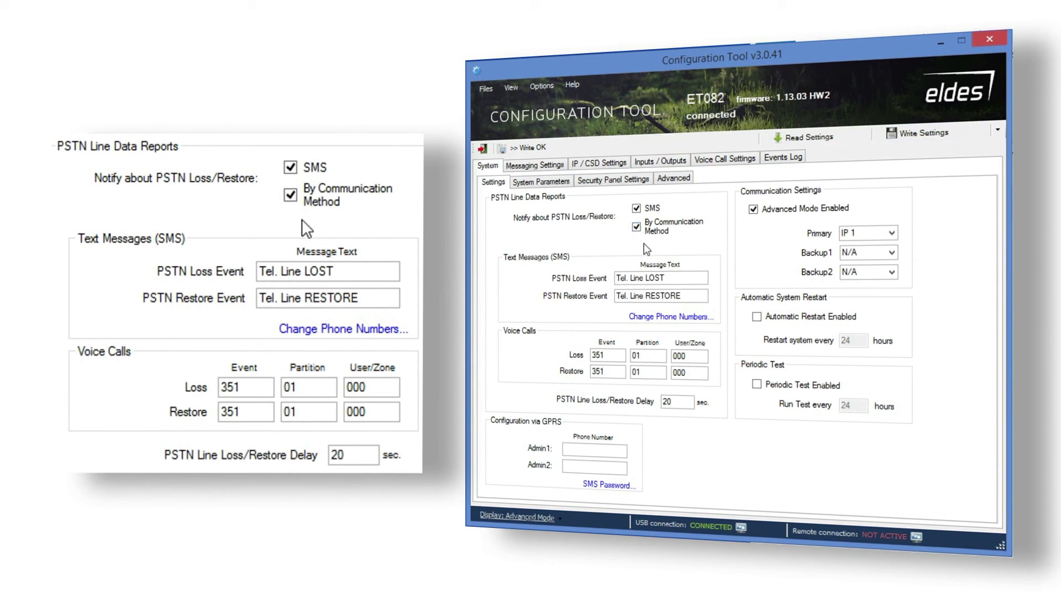
double_click(590, 357)
left_click(610, 371)
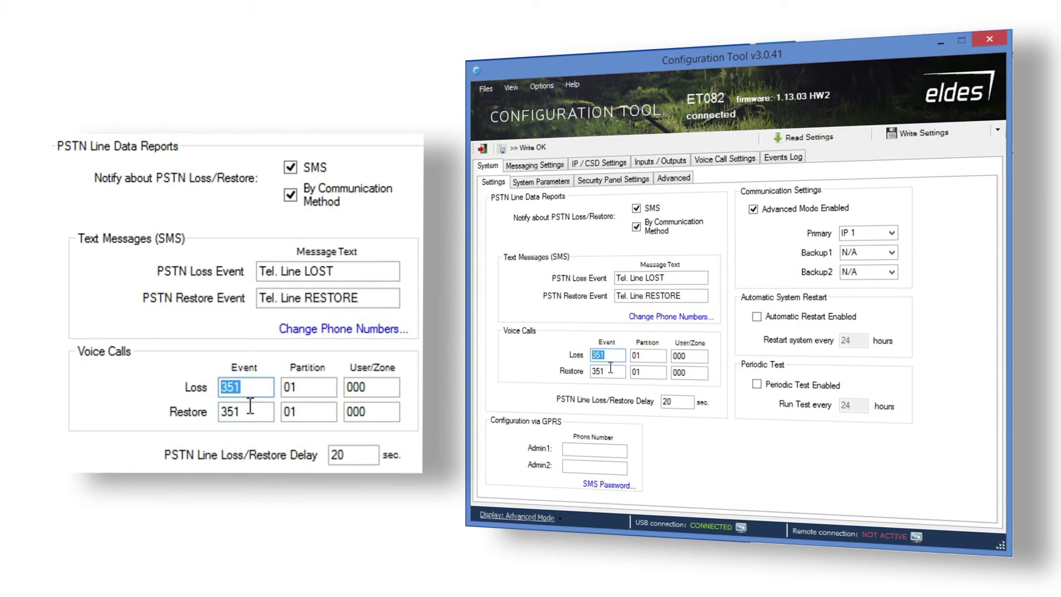
left_click_drag(611, 371, 593, 372)
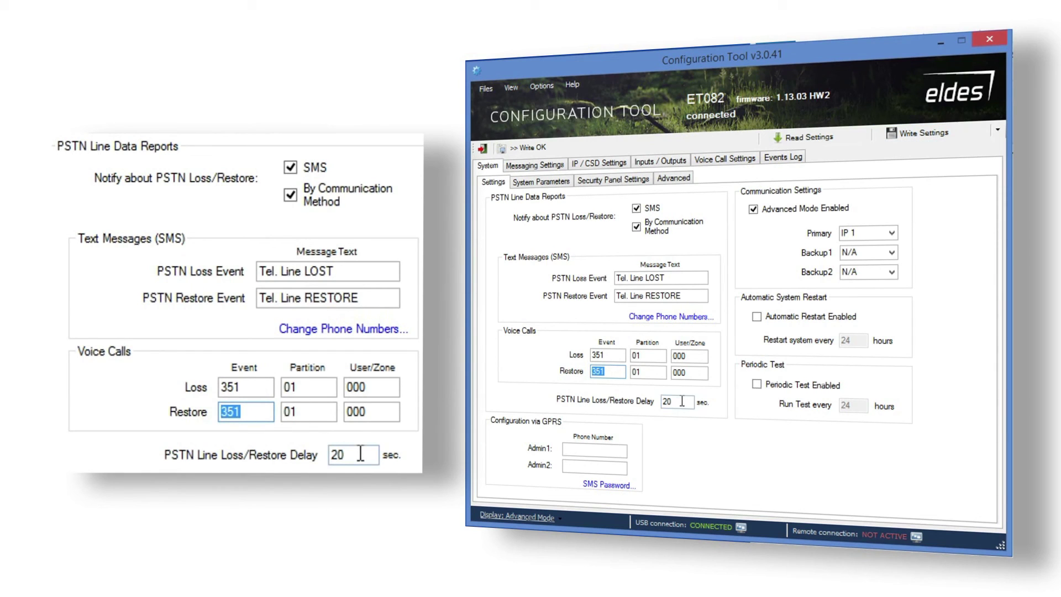
left_click_drag(682, 401, 664, 404)
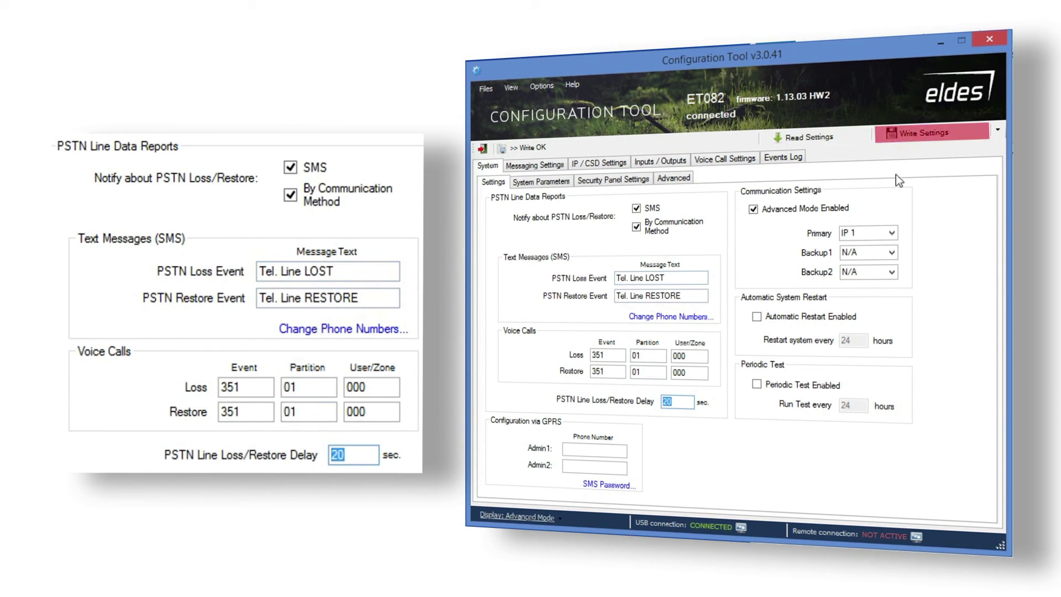
left_click(920, 134)
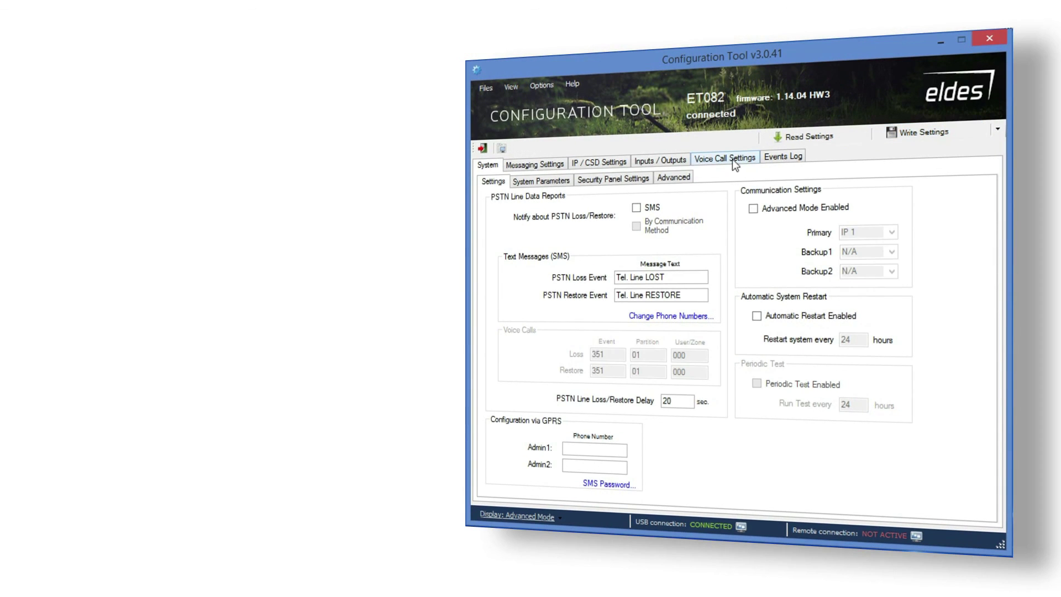
left_click(732, 160)
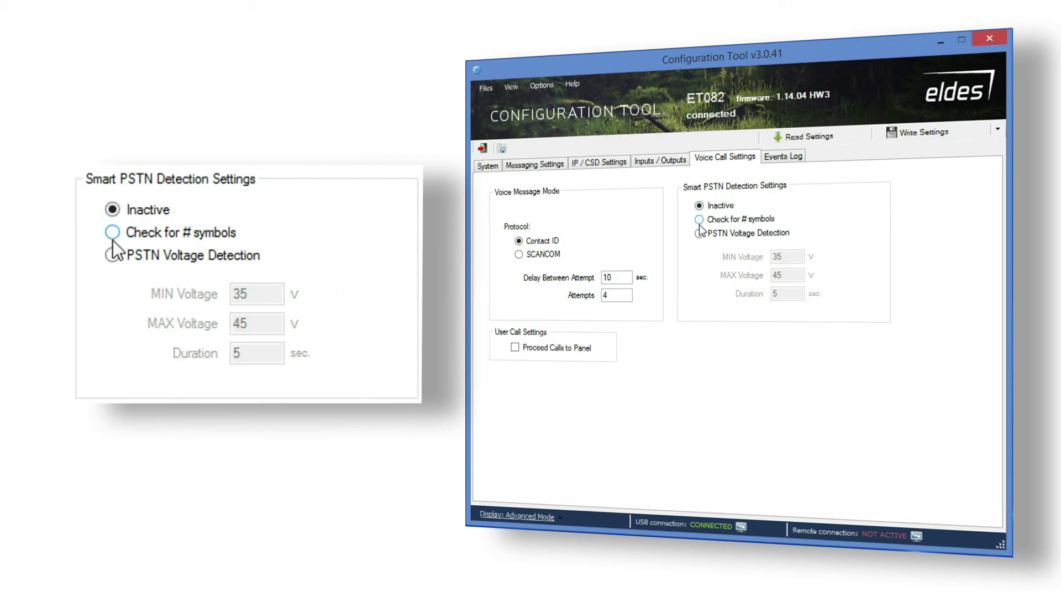
Switch Smart PSTN Detection to PSTN Voltage Detection with 35 V min, 45 V max, 5 s duration.
left_click(700, 220)
left_click(700, 234)
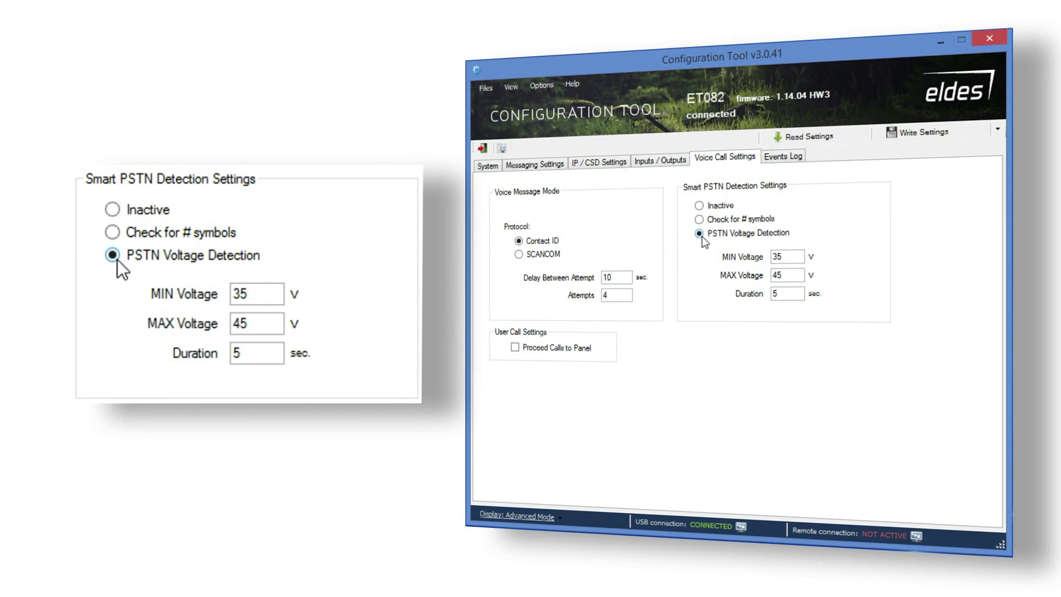
double_click(789, 257)
double_click(788, 275)
double_click(790, 293)
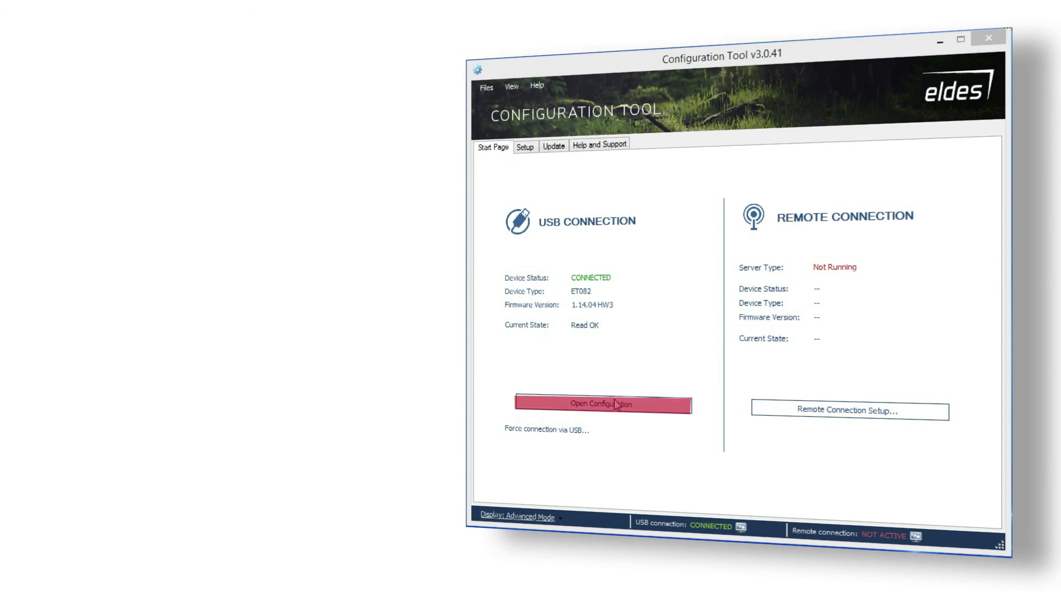
left_click(617, 403)
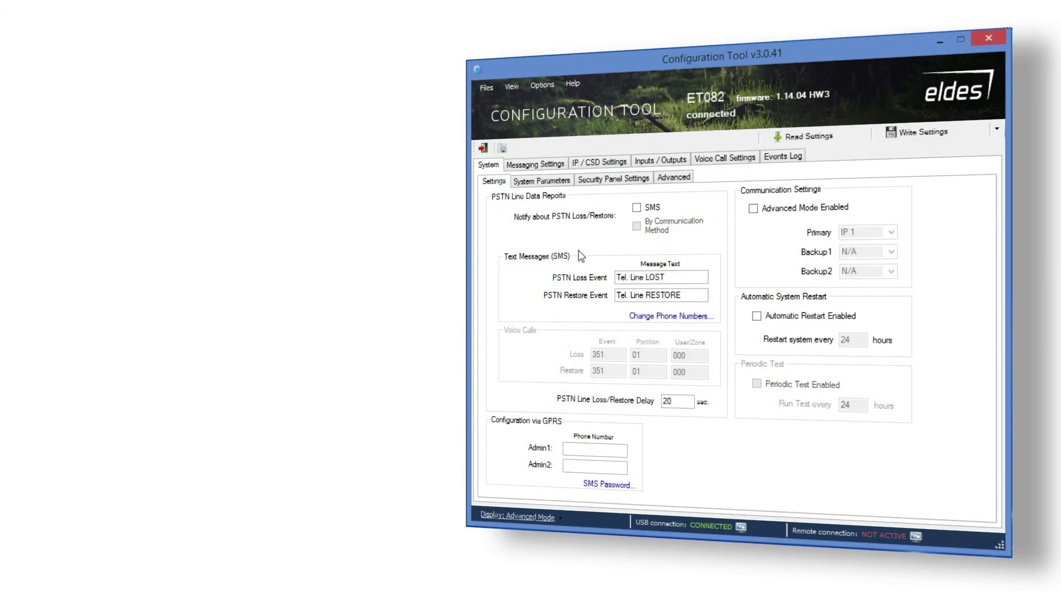
left_click(546, 182)
left_click(730, 247)
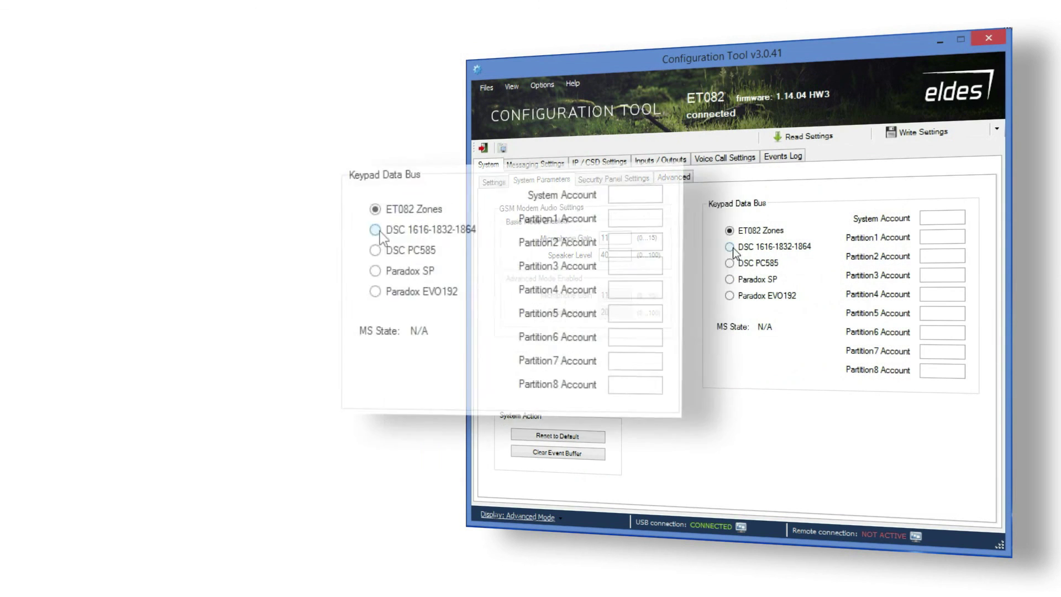
left_click(729, 263)
left_click(730, 279)
left_click(730, 296)
left_click(730, 247)
left_click(947, 220)
type("1234")
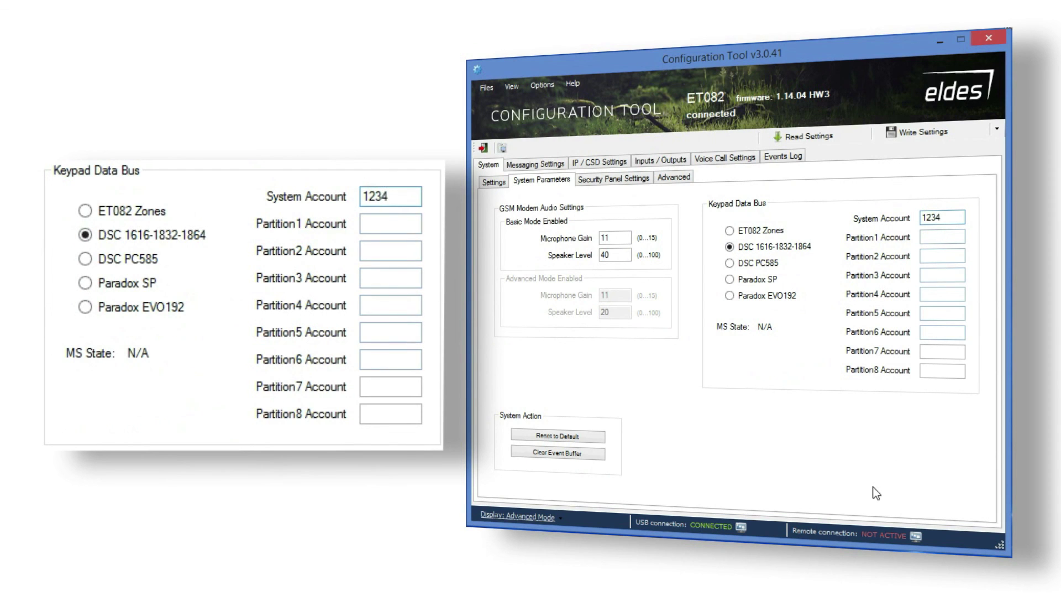